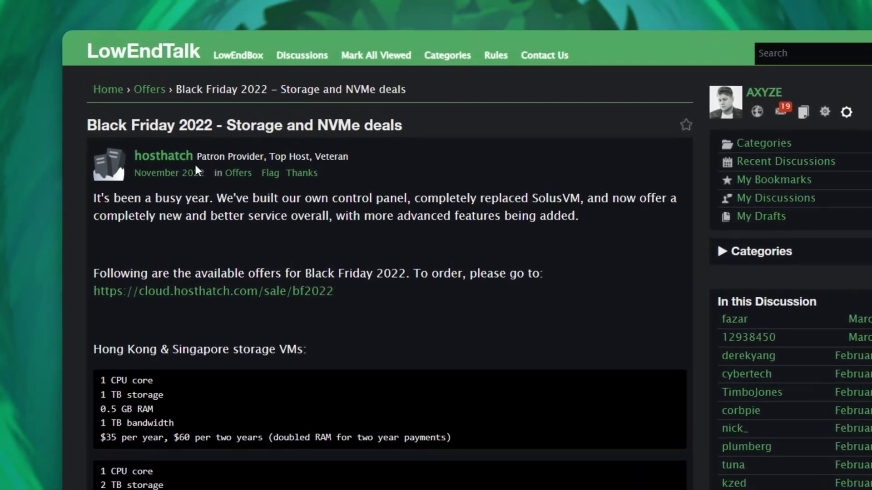
pyautogui.moveTo(175, 149); pyautogui.dragTo(142, 150)
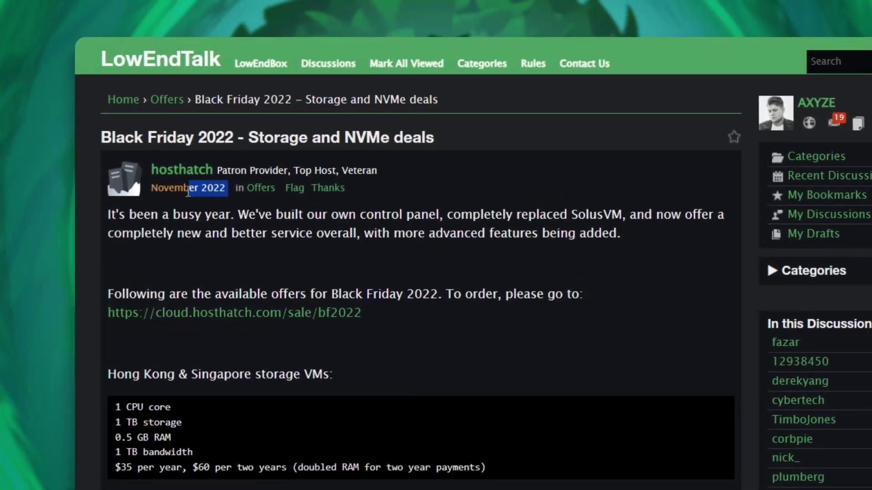
pyautogui.click(197, 214)
pyautogui.scroll(-15, 273, 218)
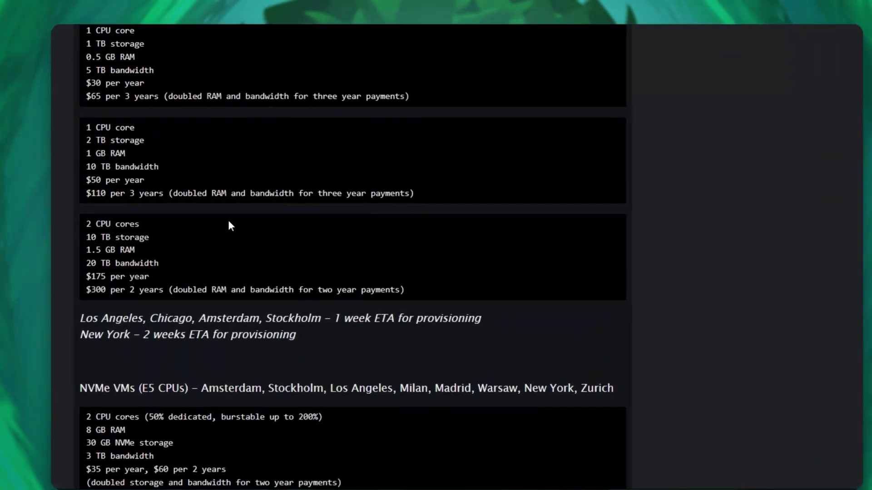
pyautogui.moveTo(86, 128); pyautogui.dragTo(124, 131)
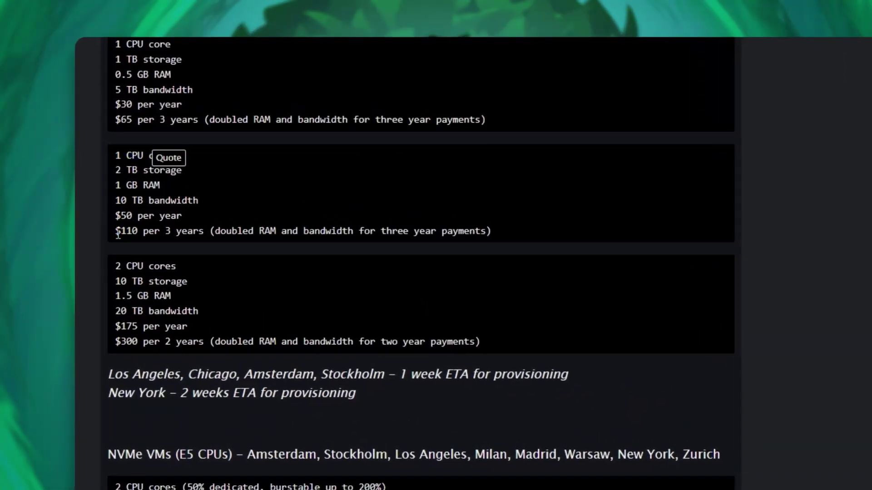
pyautogui.moveTo(117, 232); pyautogui.dragTo(207, 226)
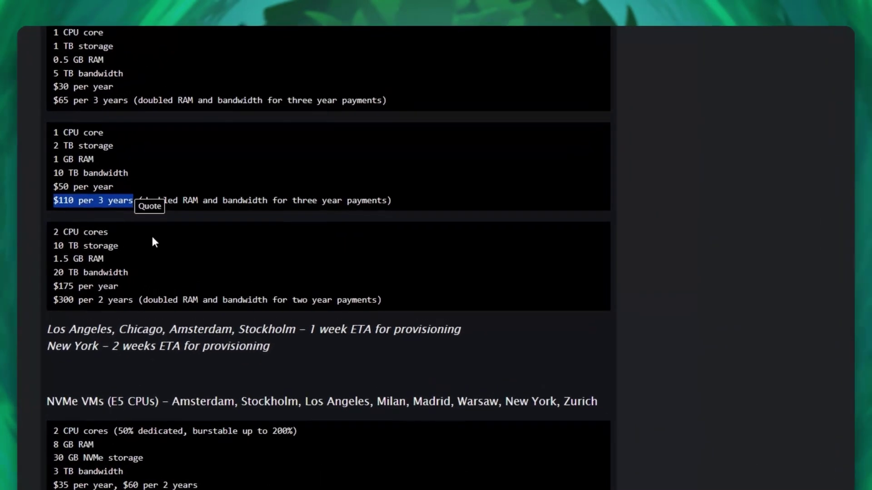
pyautogui.click(431, 189)
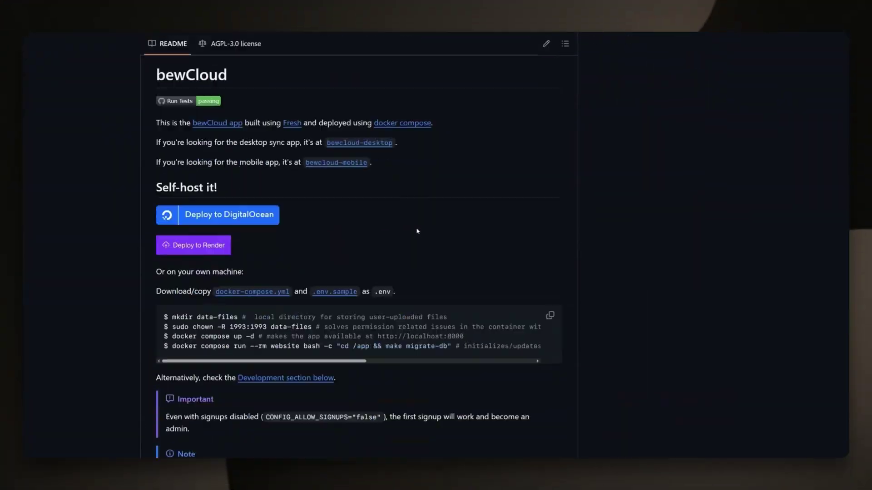
# - Scroll to the README's 'Self-host it!' section and highlight the .env.sample file name
pyautogui.scroll(-2, 417, 231)
pyautogui.scroll(-2, 186, 212)
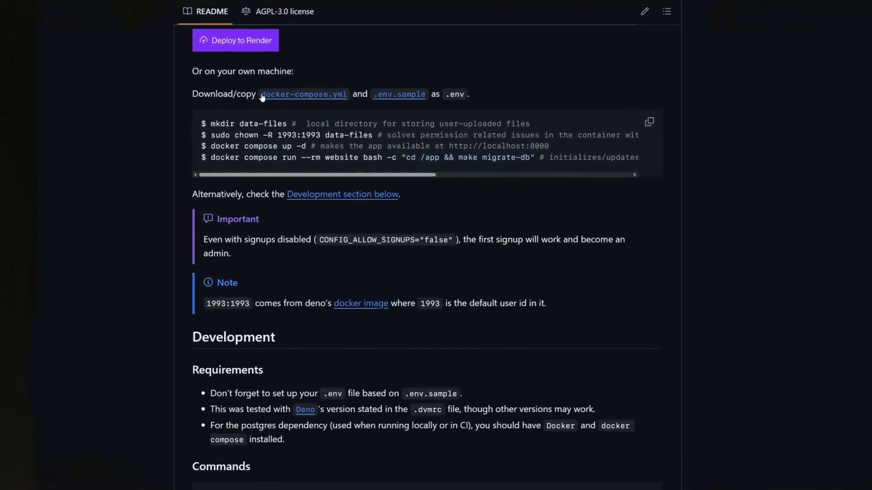
pyautogui.moveTo(212, 110); pyautogui.dragTo(271, 110)
pyautogui.moveTo(391, 90); pyautogui.dragTo(447, 90)
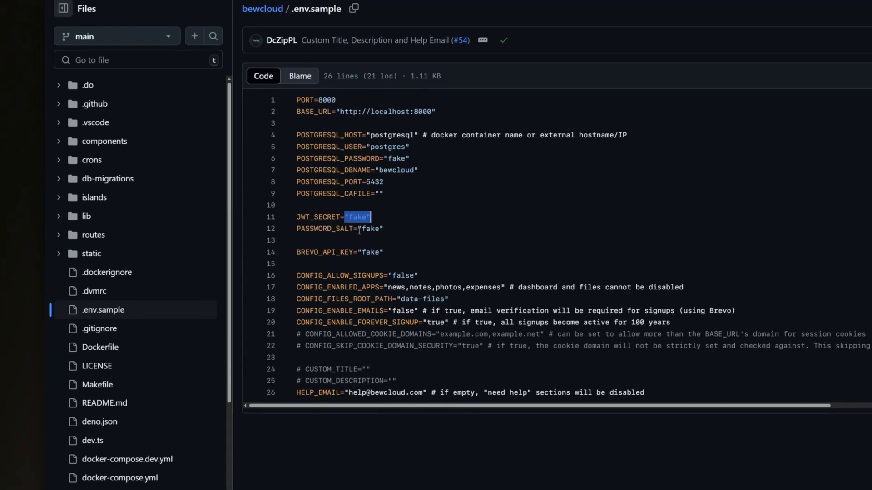
# - Highlight the PASSWORD_SALT placeholder value in .env.sample
pyautogui.moveTo(358, 230); pyautogui.dragTo(384, 230)
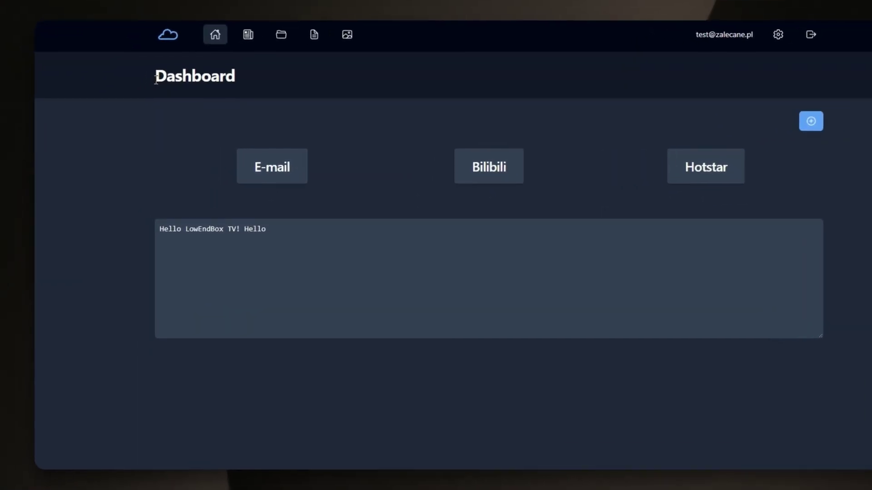
# - Append 'ld!' to the dashboard note so it reads 'Hello LowEndBox TV! Hello world!'
pyautogui.moveTo(171, 67); pyautogui.dragTo(254, 67)
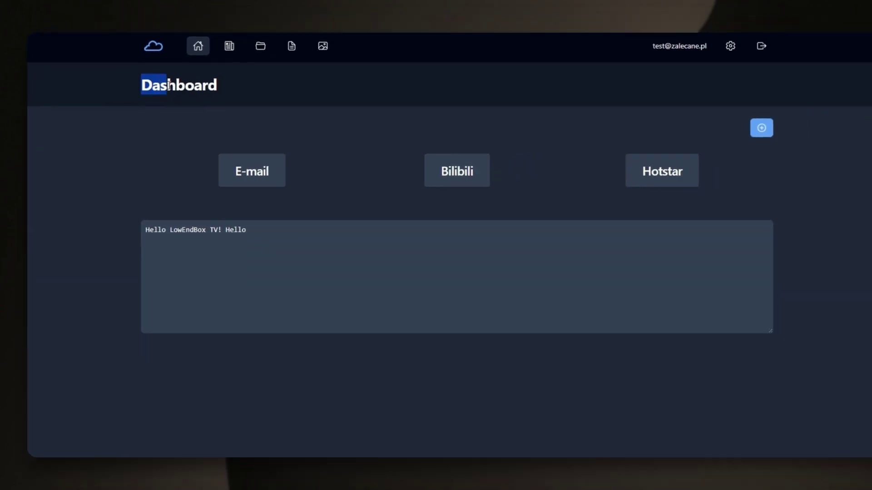
pyautogui.click(222, 97)
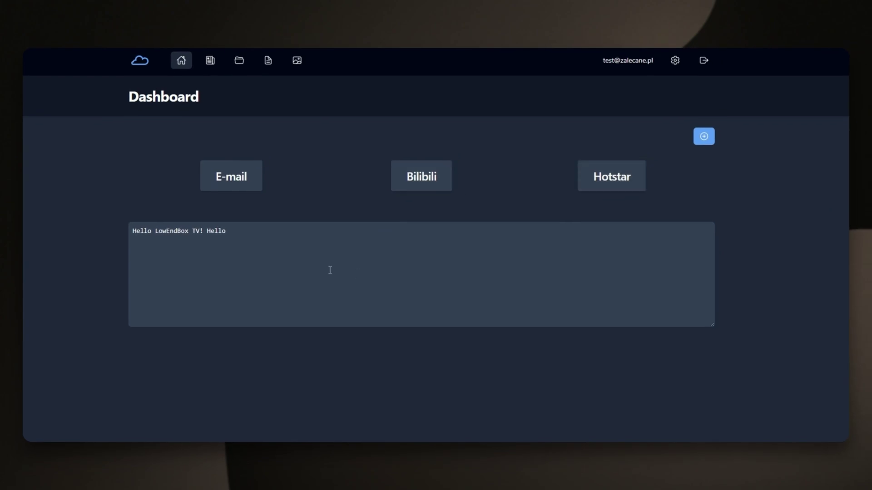
pyautogui.click(346, 272)
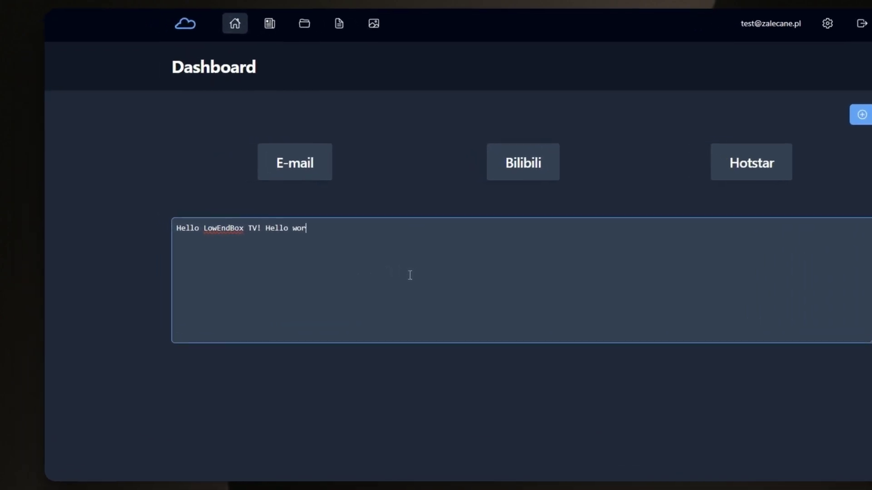
pyautogui.write('ld!')
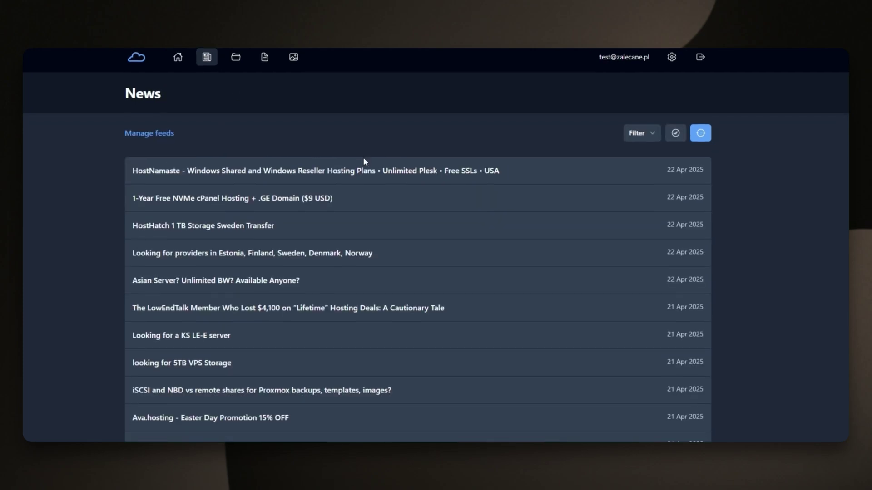
pyautogui.scroll(-10, 363, 163)
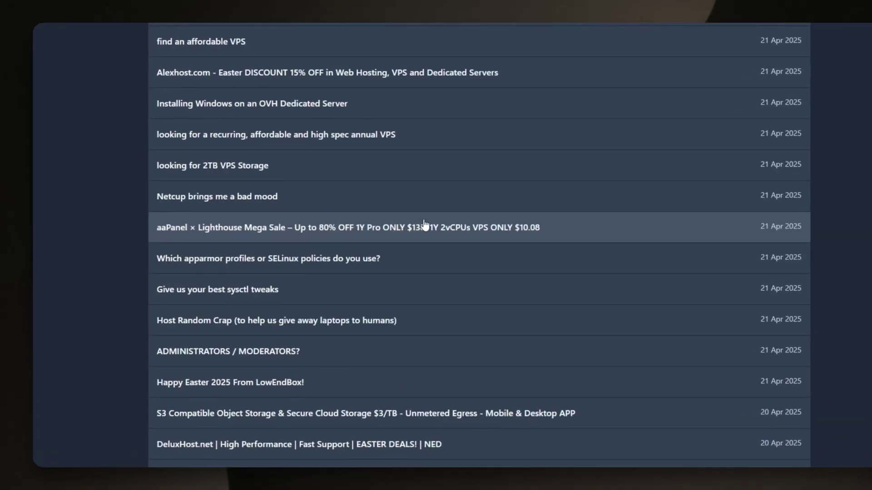
# - Expand the 5TB VPS Storage, KS LE-E server and 1-Year Free NVMe cPanel Hosting articles
pyautogui.scroll(10, 420, 224)
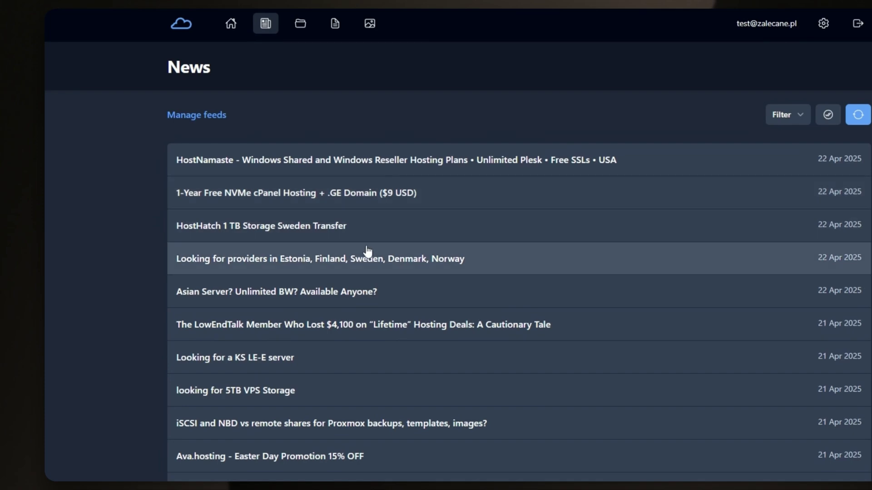
pyautogui.scroll(-3, 368, 251)
pyautogui.click(342, 277)
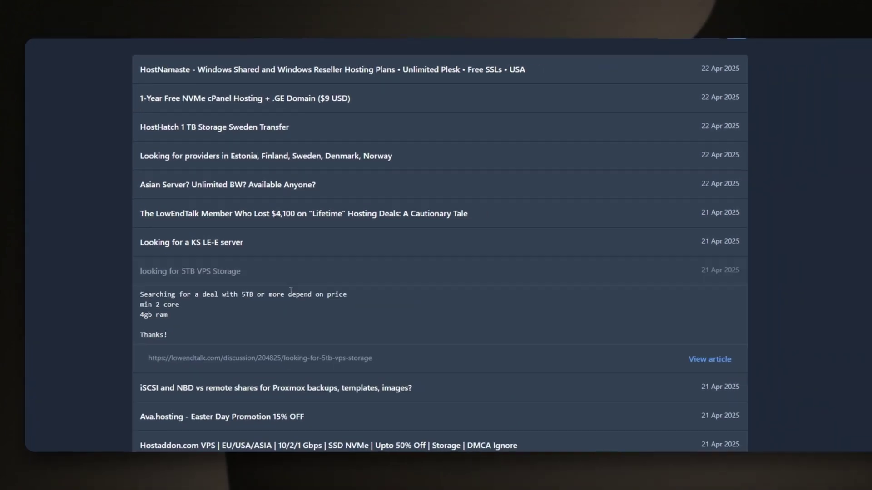
pyautogui.click(243, 245)
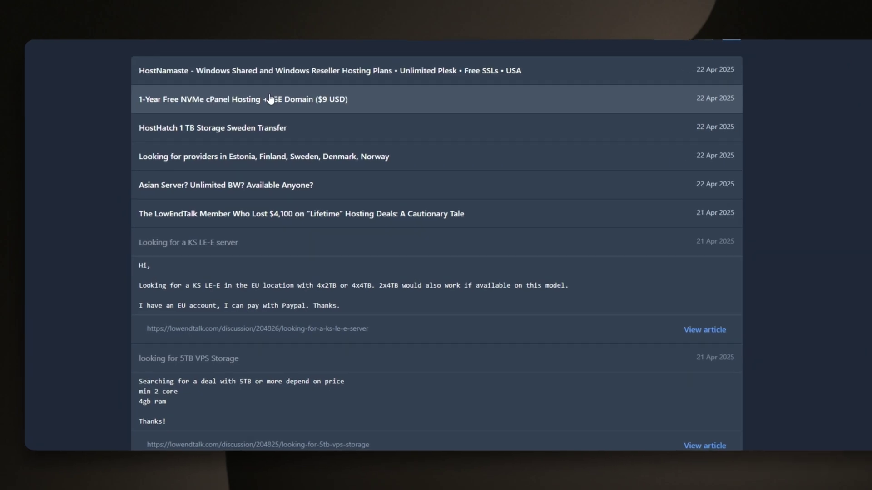
pyautogui.click(270, 98)
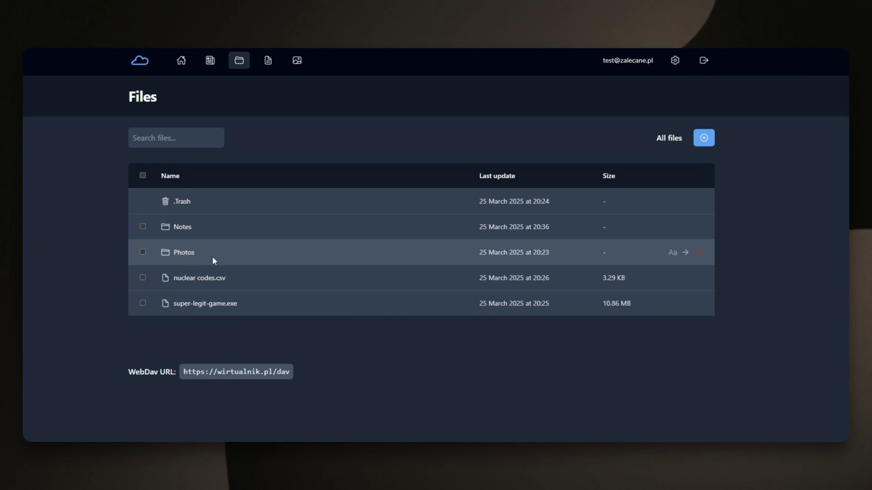
# - Open the Photos gallery from the top navigation bar
pyautogui.click(297, 60)
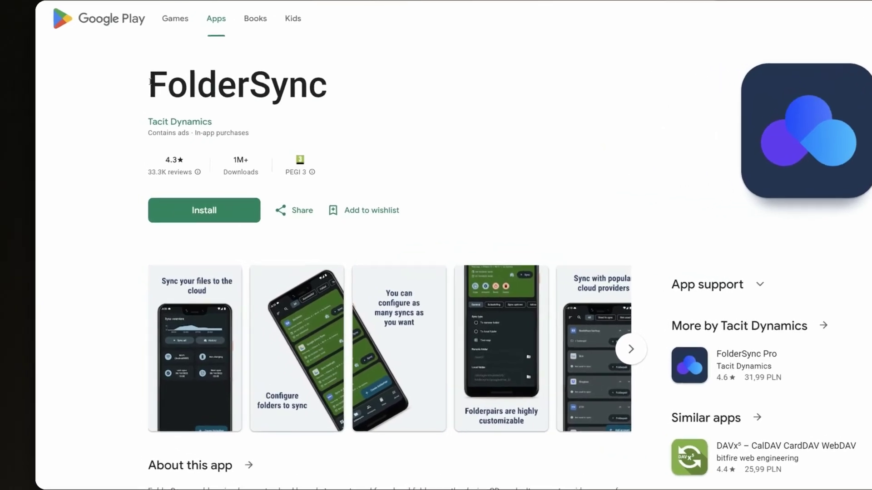
# - Highlight the FolderSync app title and view the third screenshot enlarged
pyautogui.moveTo(163, 77); pyautogui.dragTo(193, 77)
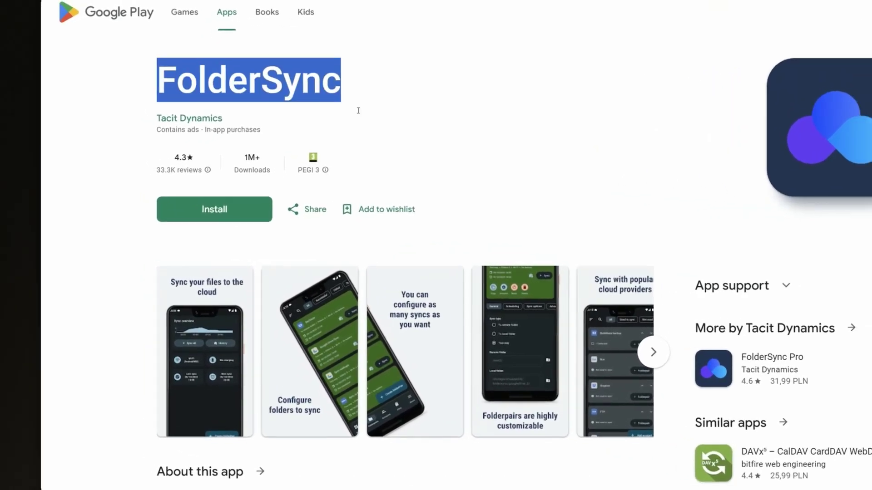
pyautogui.scroll(-3, 447, 192)
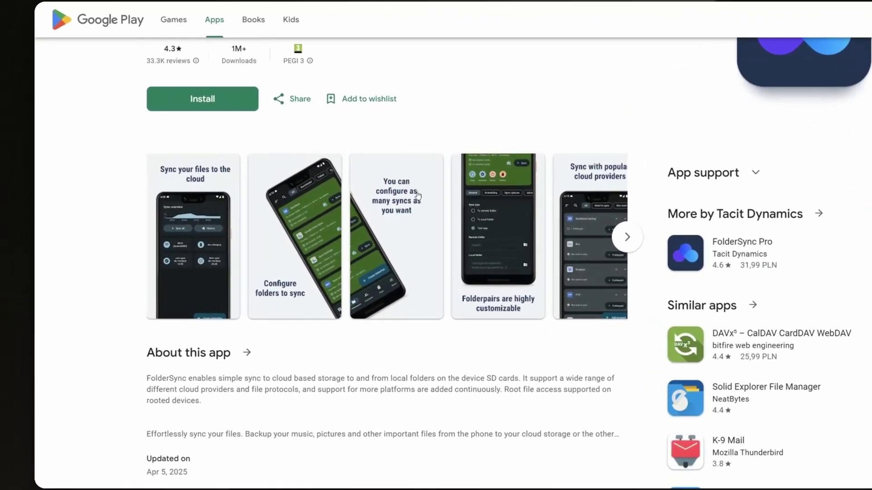
pyautogui.click(417, 195)
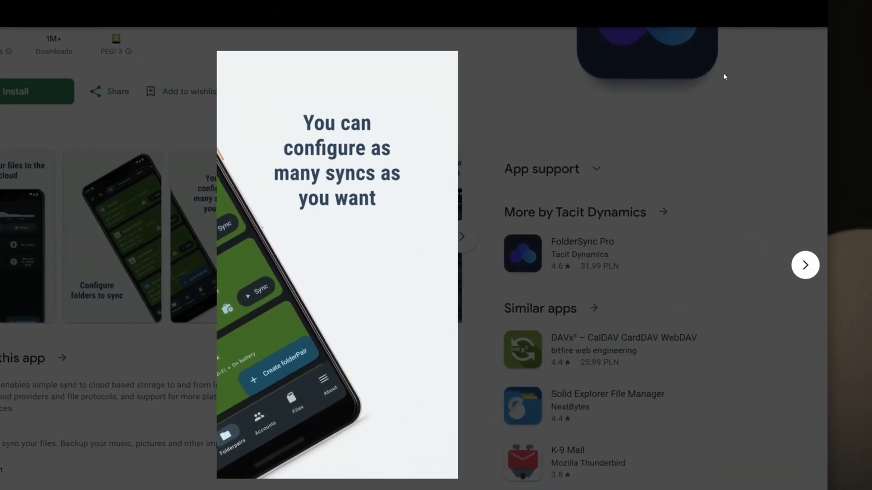
pyautogui.click(766, 105)
# - Enlarge the 'Sync with popular cloud providers' screenshot, then the Files screen screenshot
pyautogui.click(457, 239)
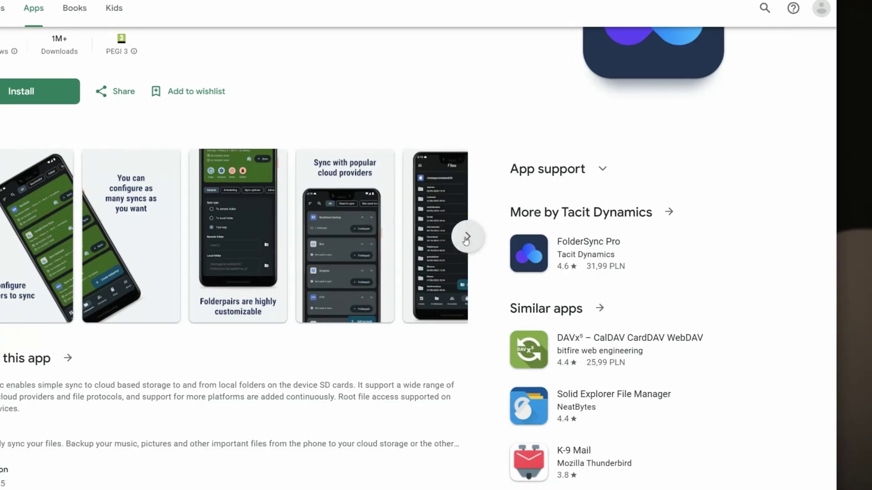
pyautogui.click(316, 223)
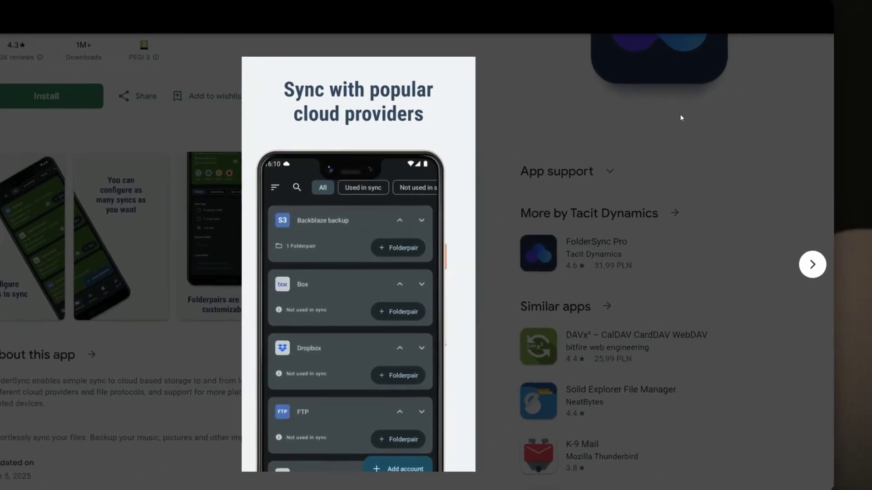
pyautogui.click(721, 140)
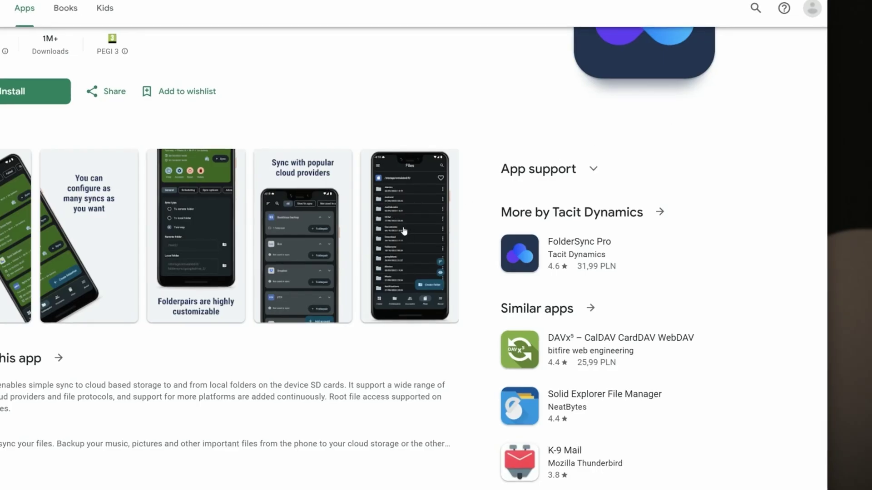
pyautogui.click(422, 234)
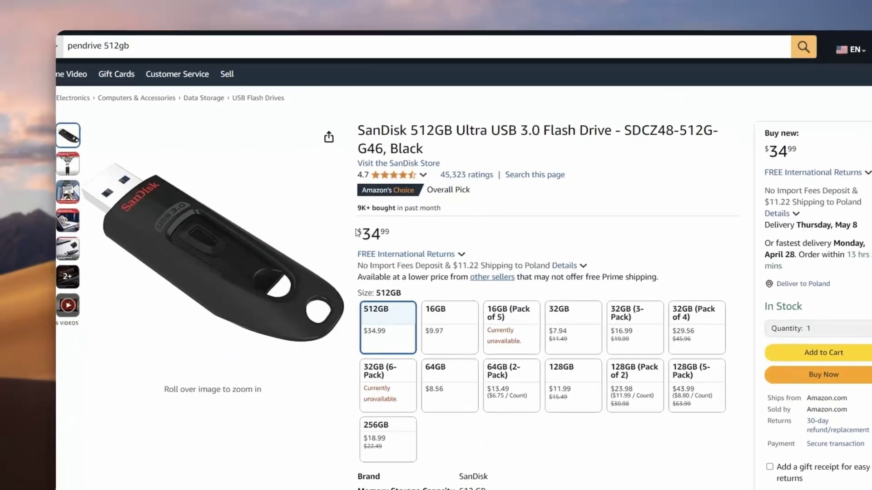
# - Highlight the $34.99 price and '512GB' in the SanDisk product title
pyautogui.moveTo(307, 201); pyautogui.dragTo(329, 197)
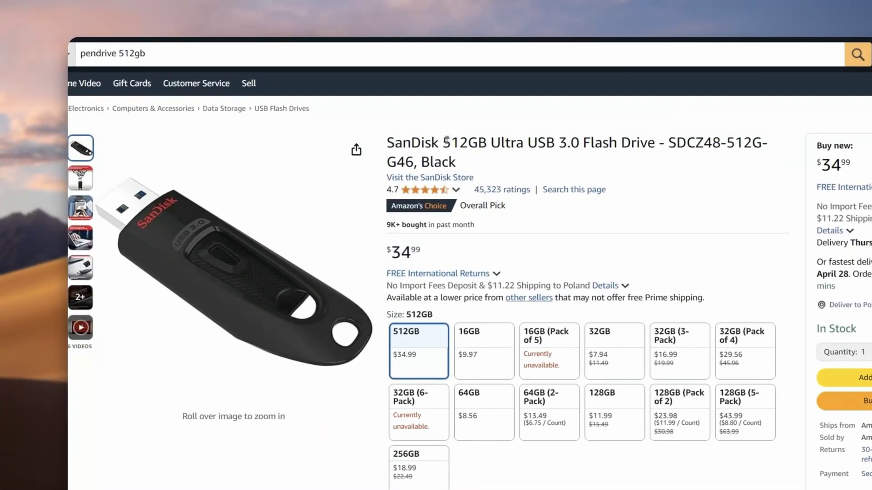
pyautogui.moveTo(447, 141); pyautogui.dragTo(487, 142)
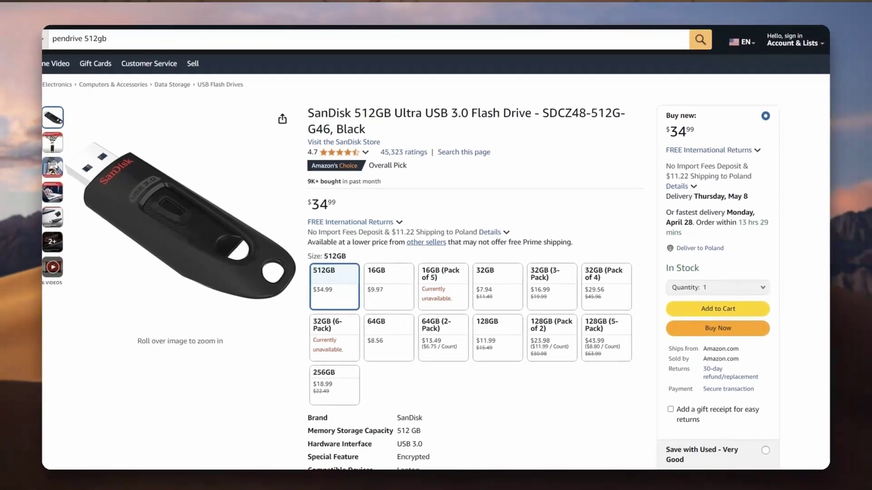